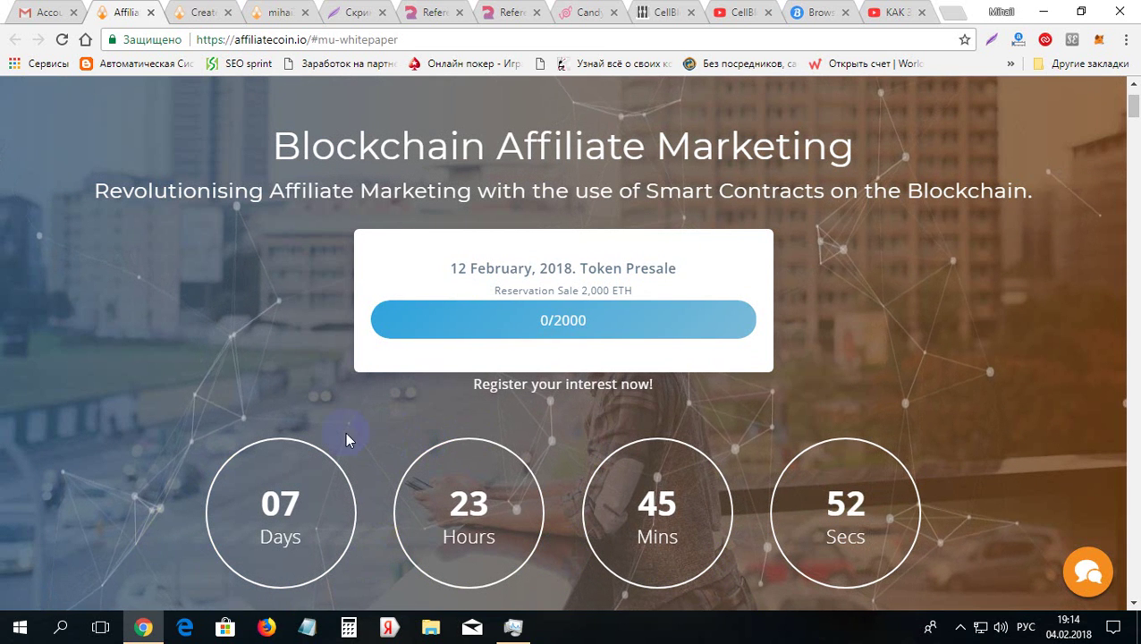
- Check the total AFL balance on the account profile, and view the account registration page
left_click_drag(561, 531, 584, 466)
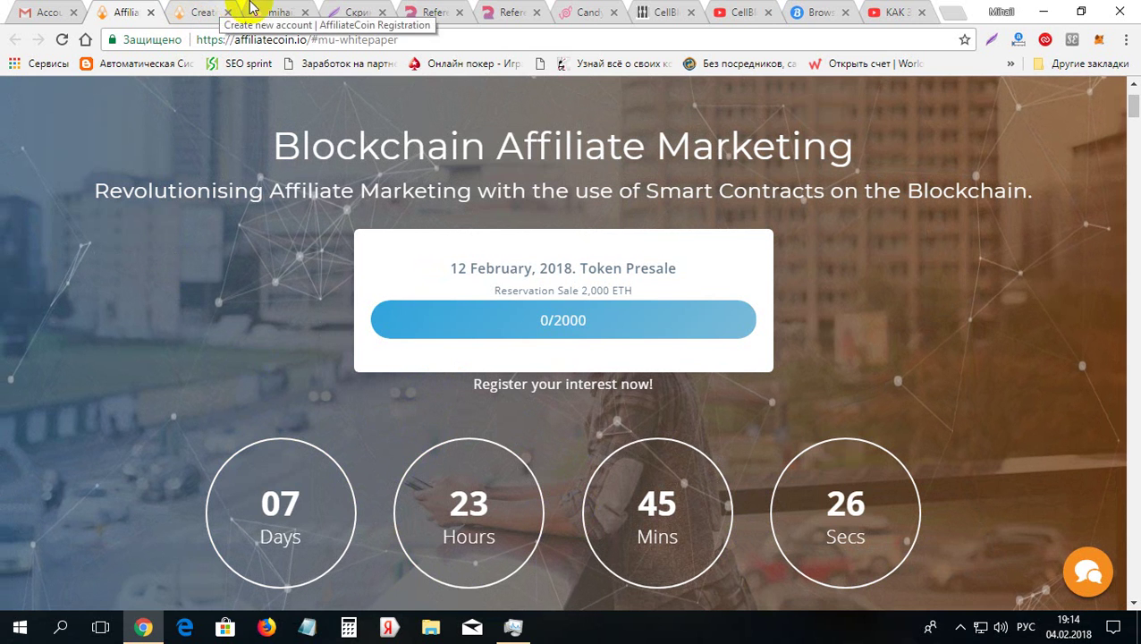
left_click(259, 9)
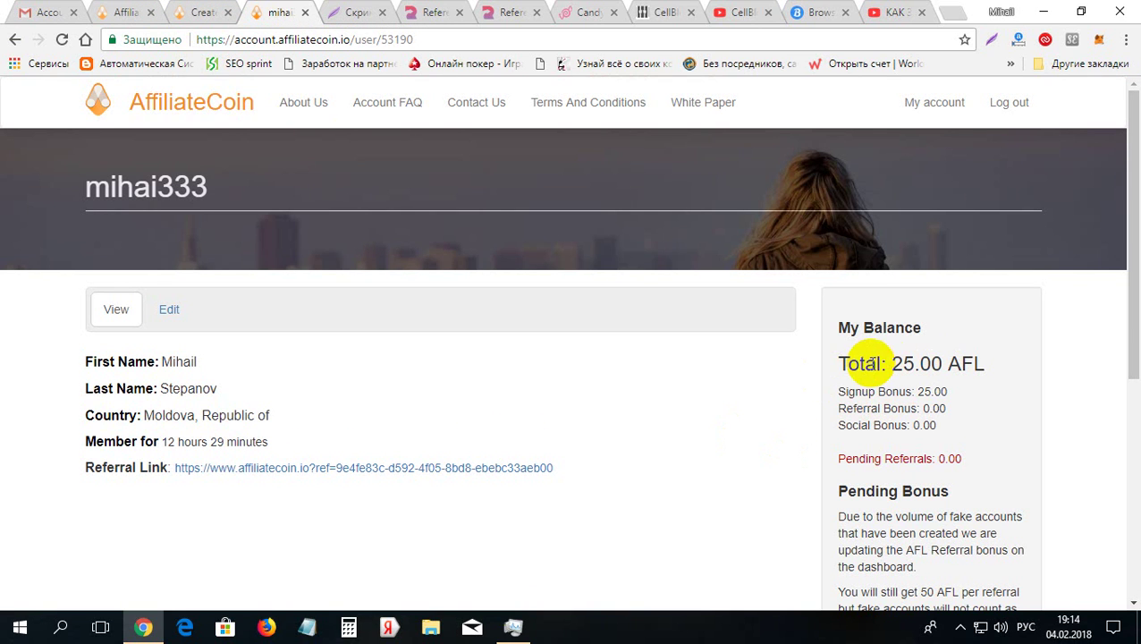
left_click_drag(894, 364, 926, 363)
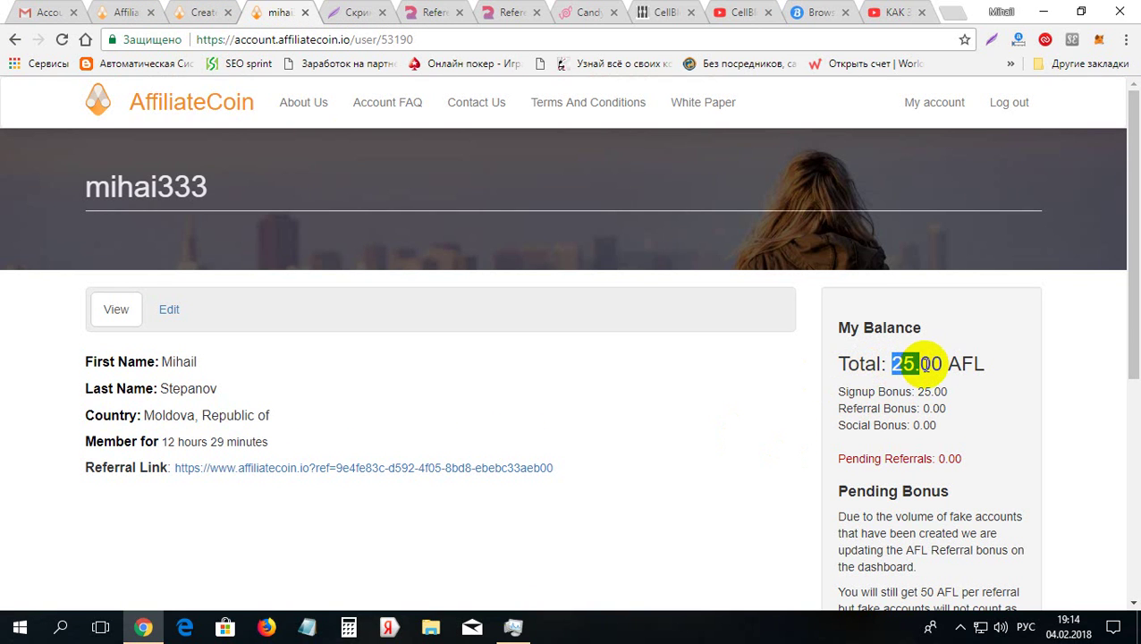
left_click(198, 11)
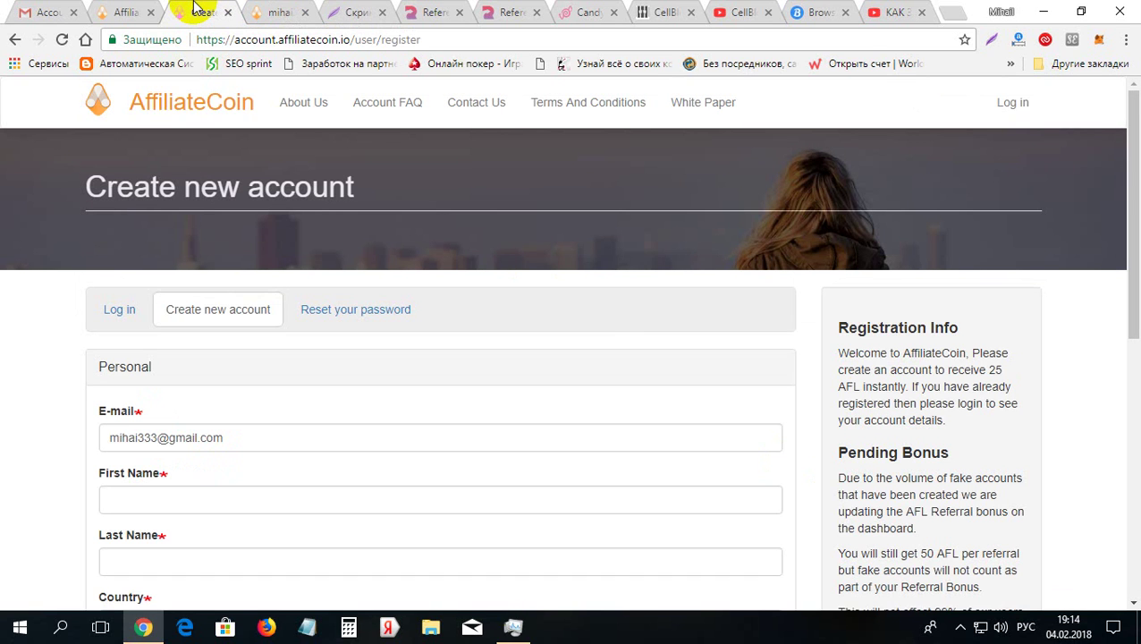
- Open the referral link from the account profile in a new browser tab and display that page
left_click(266, 13)
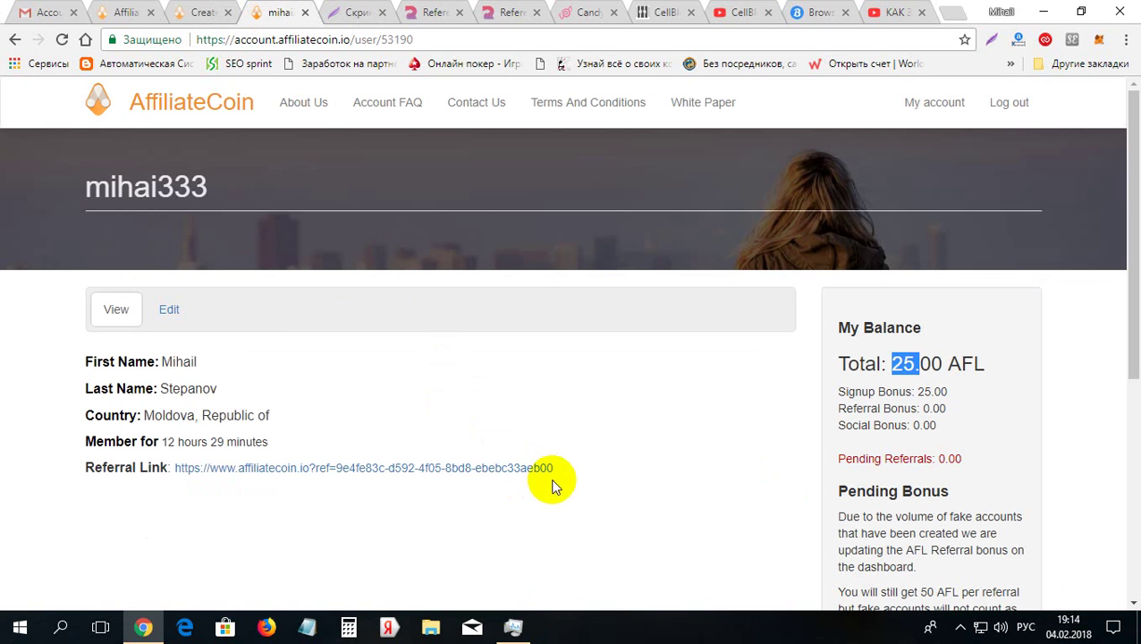
left_click_drag(553, 467, 182, 471)
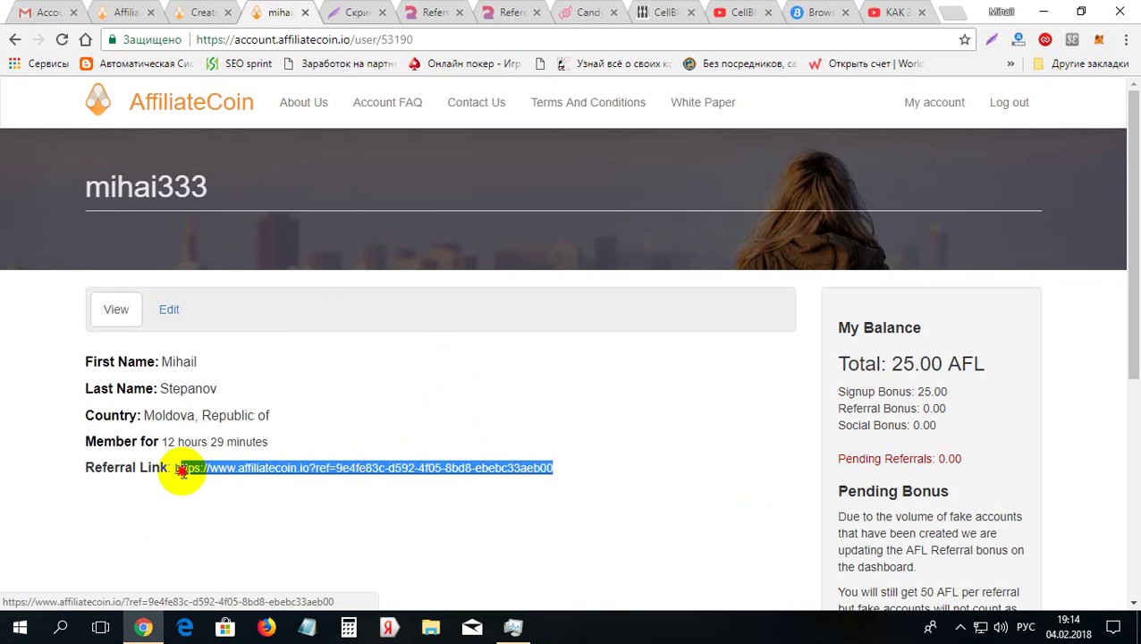
right_click(234, 471)
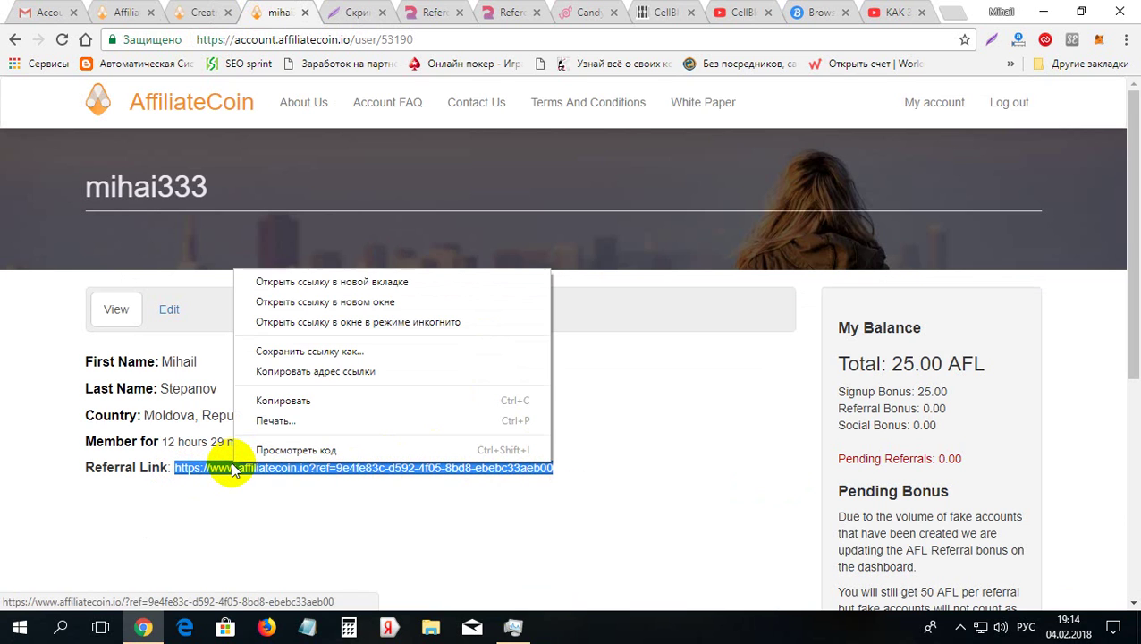
left_click(399, 282)
left_click(332, 11)
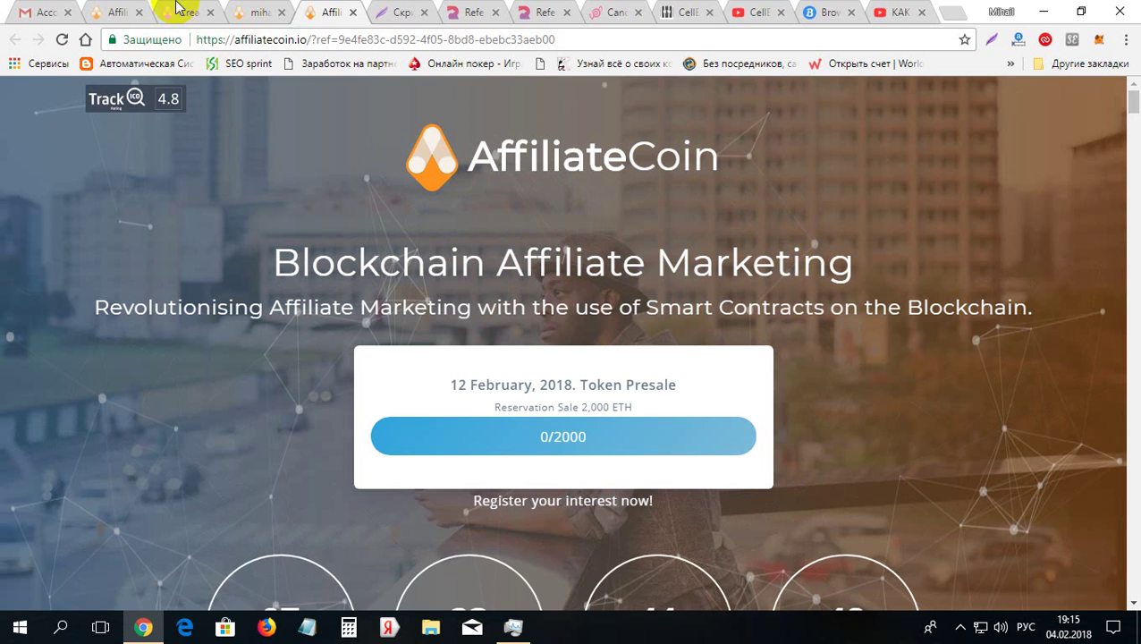
left_click(122, 10)
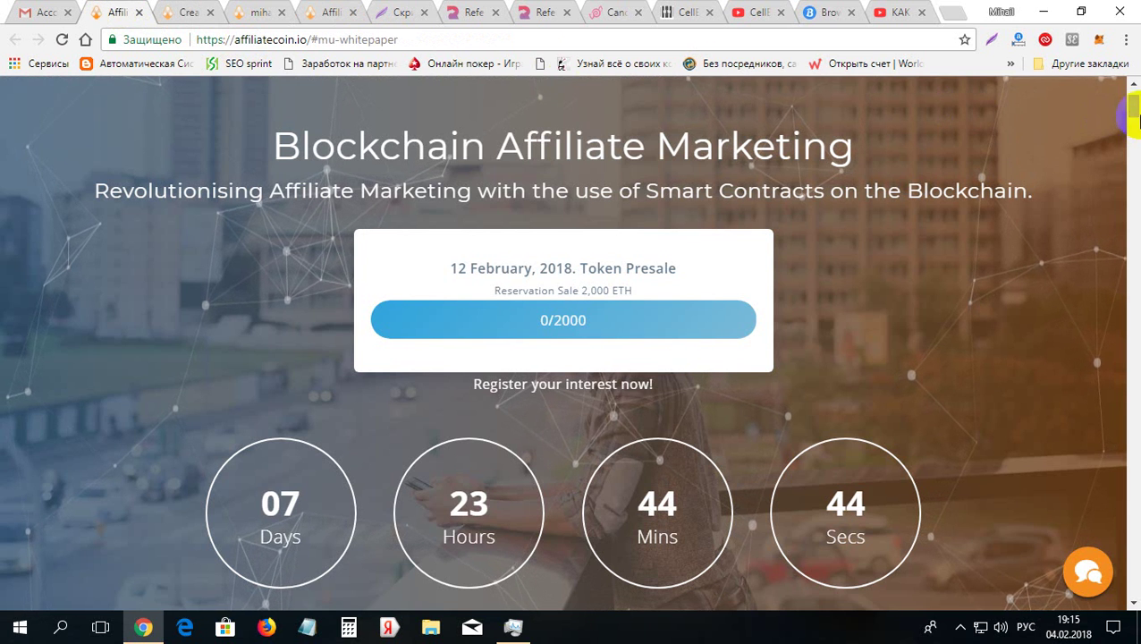
left_click_drag(1134, 109, 1135, 90)
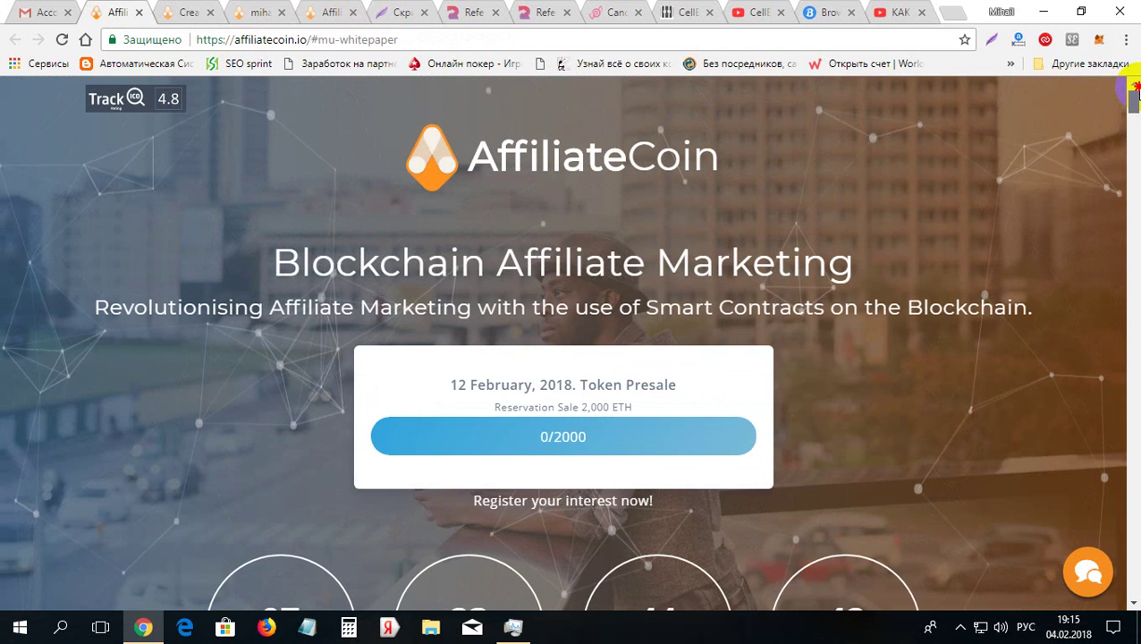
left_click(256, 11)
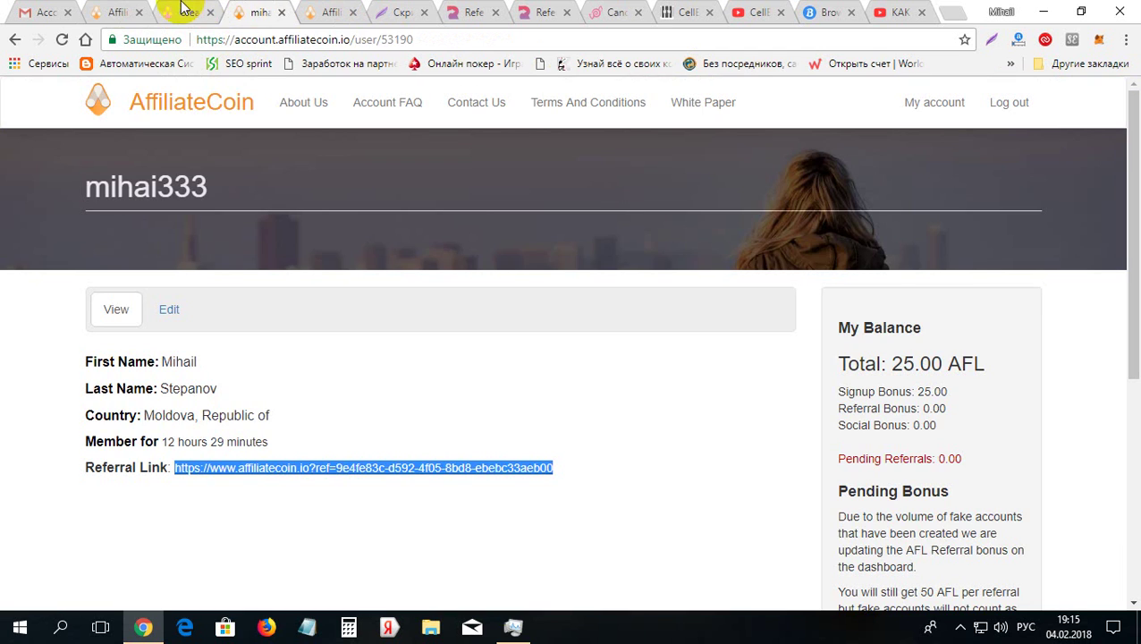
left_click(182, 7)
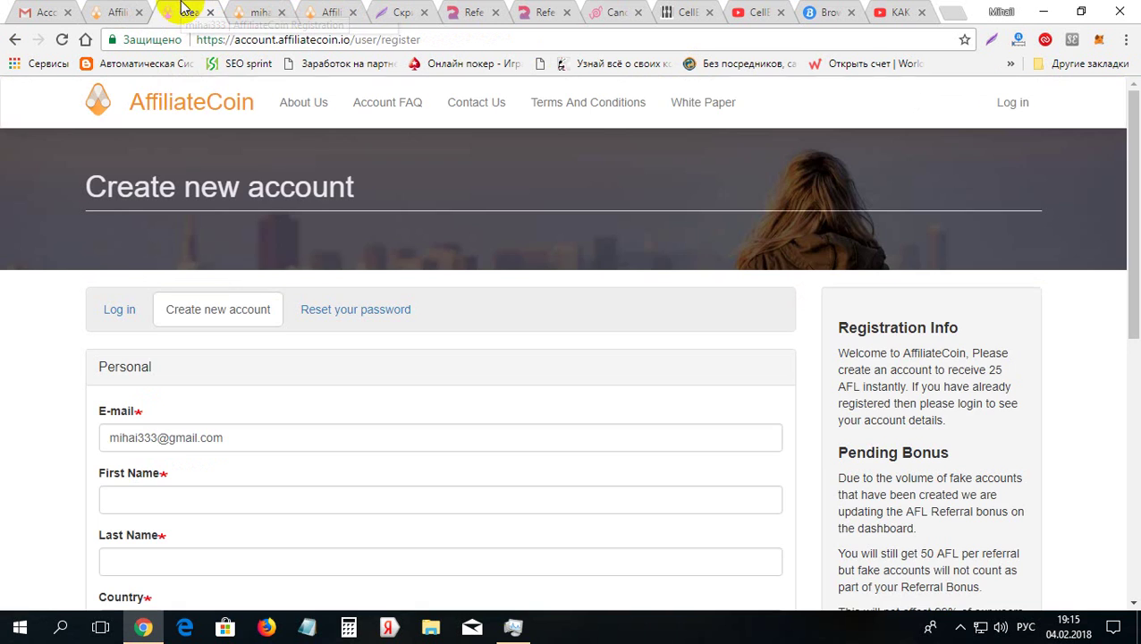
- Return to the AffiliateCoin page opened from the referral link and dismiss the "You First!" registration pop-up
left_click(335, 12)
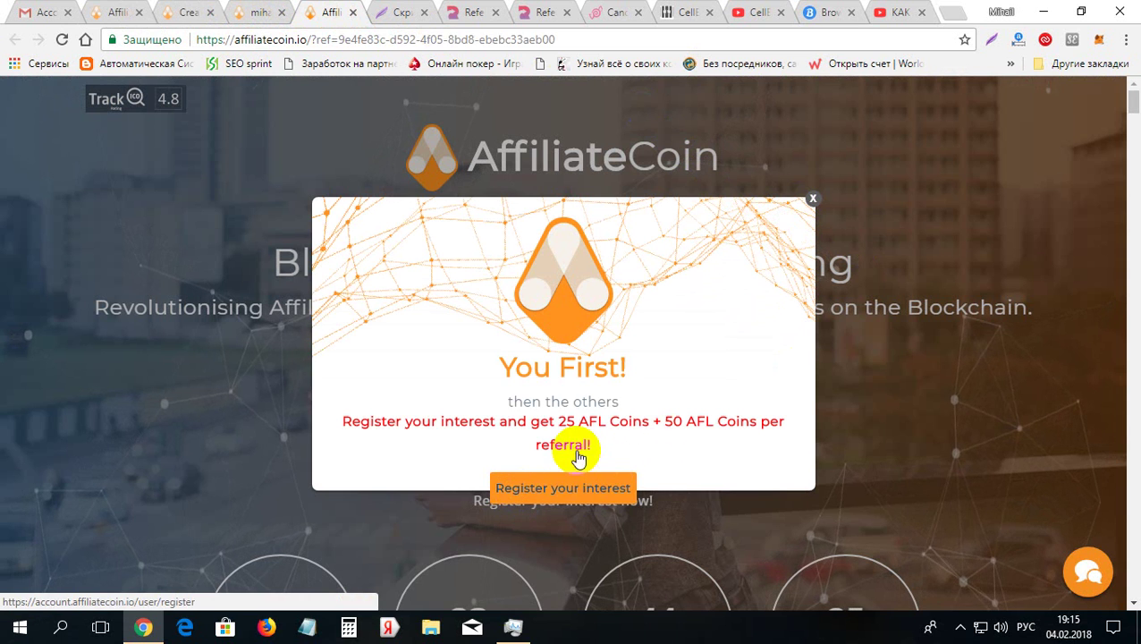
left_click(813, 197)
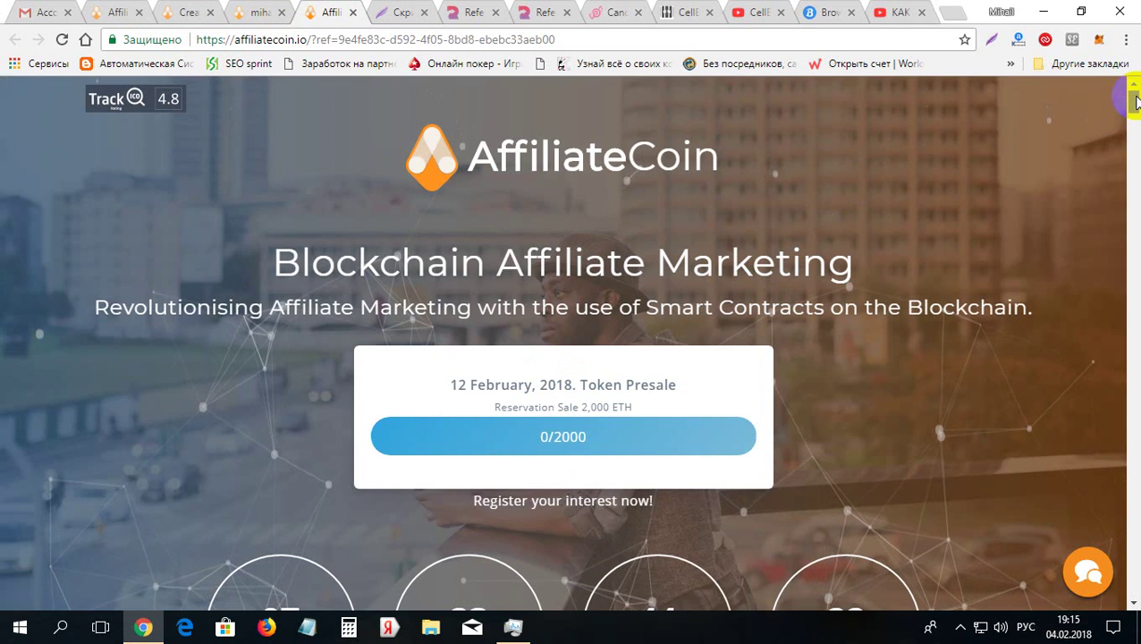
left_click_drag(1135, 100, 1135, 134)
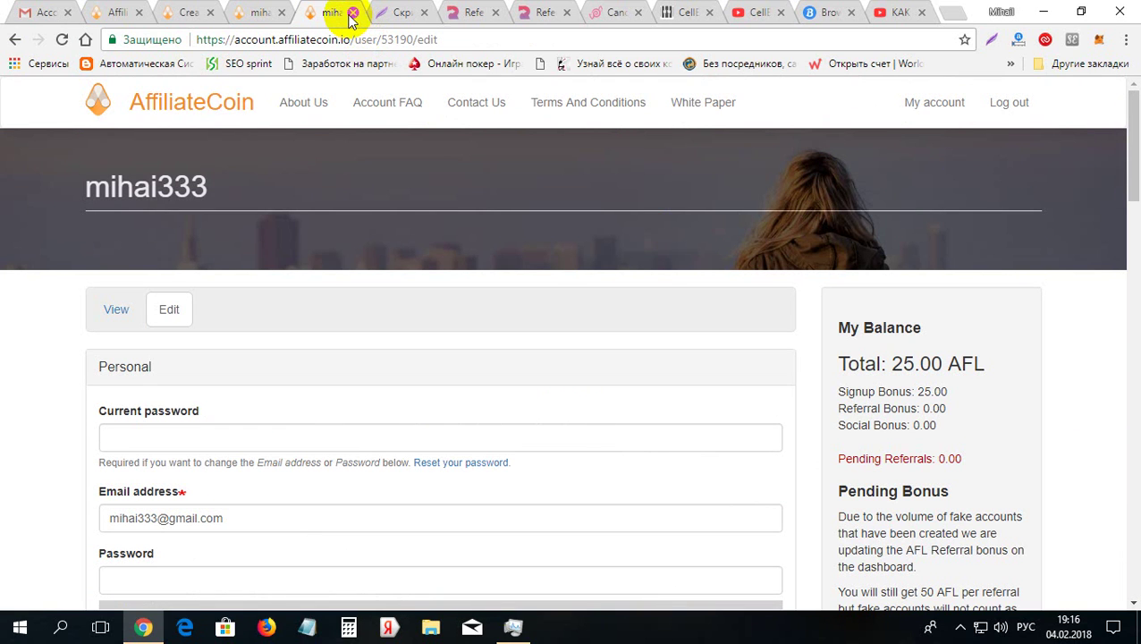
- Review the fields of the Create new account form and complete its "I'm not a robot" check
left_click(190, 10)
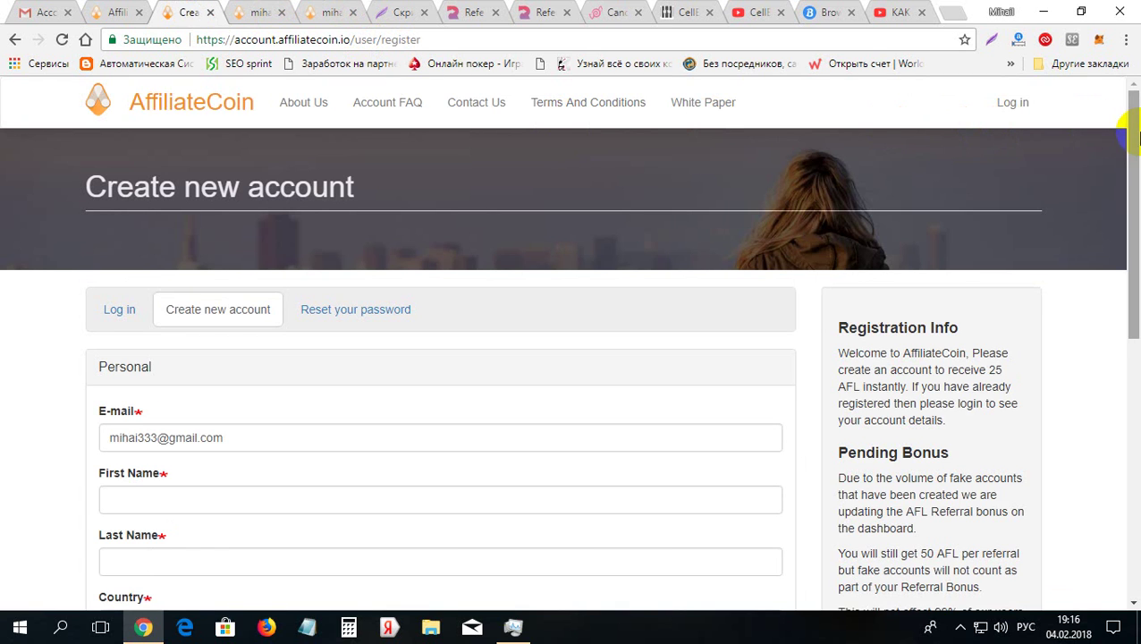
left_click_drag(1133, 136, 1134, 244)
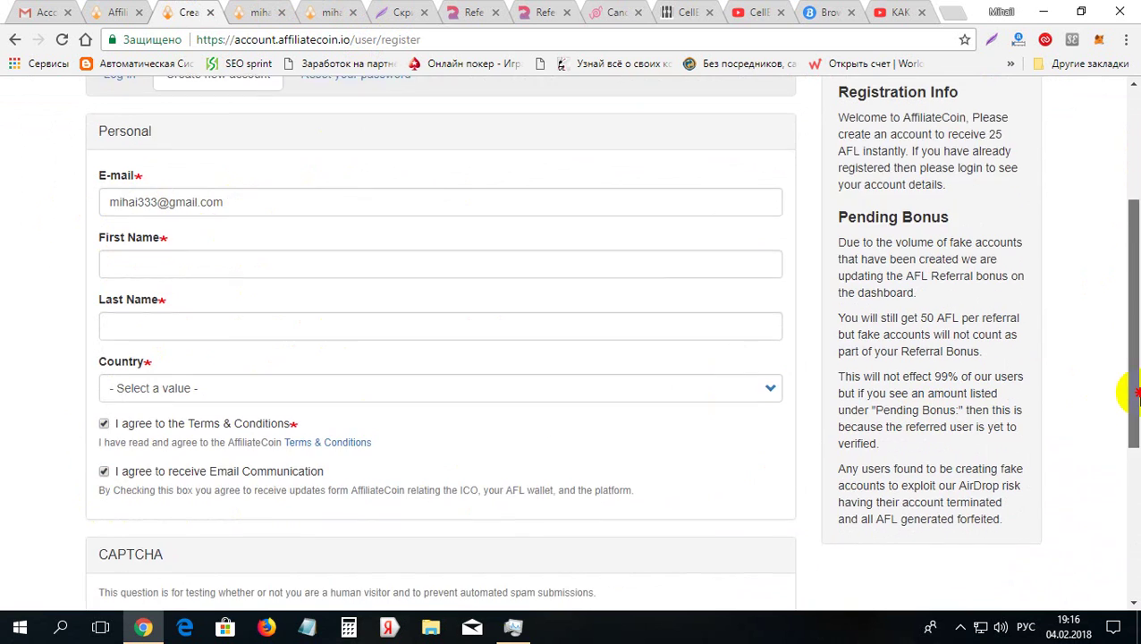
scroll(1129, 348, "down", 2)
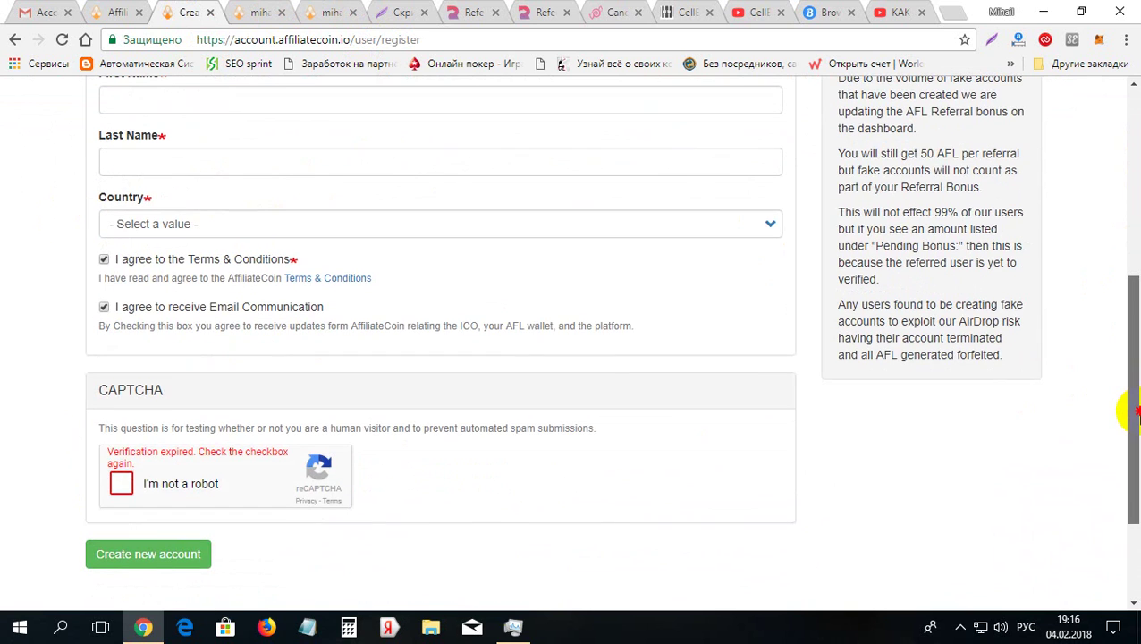
left_click(118, 486)
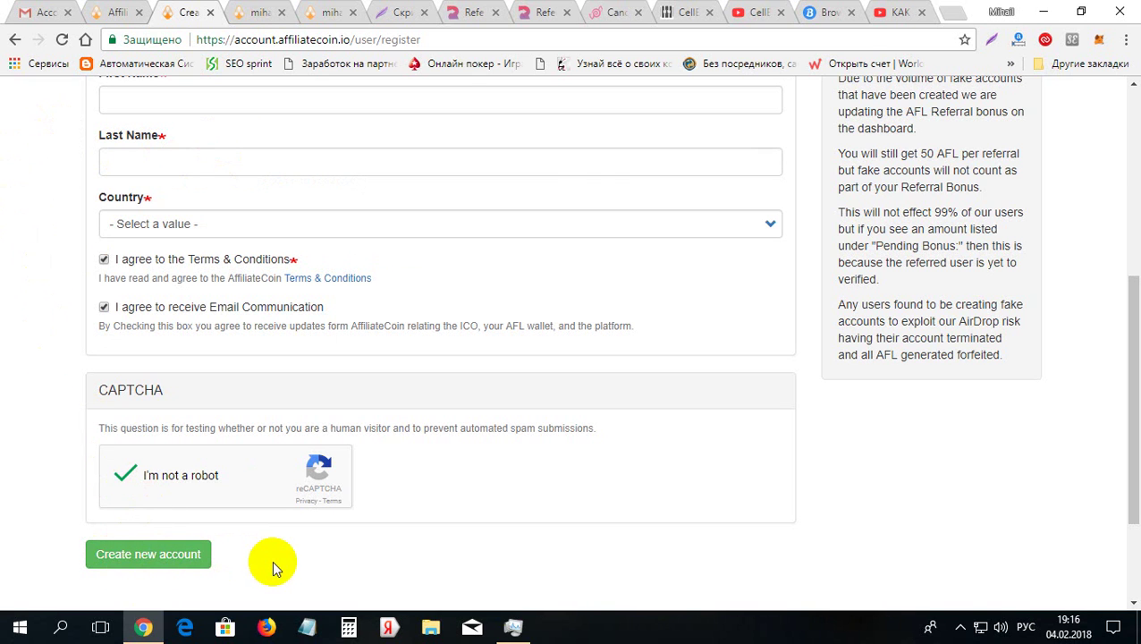
left_click_drag(1134, 440, 1136, 252)
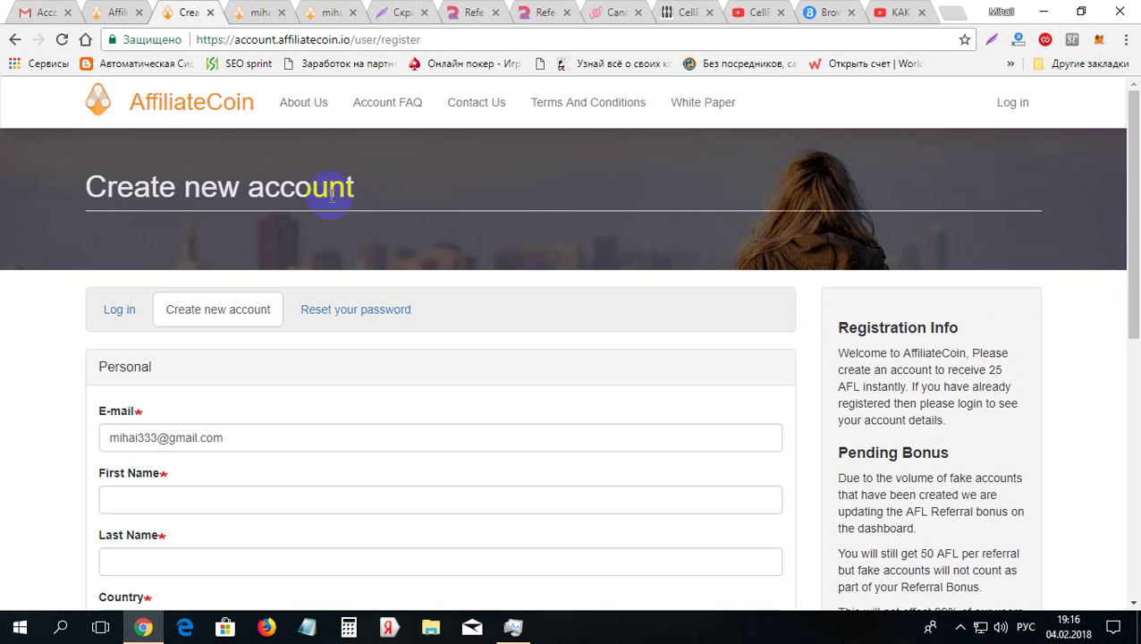
- Examine the AffiliateCoin account details e-mail with the one-time login link, and the screenshot of the Set password page
left_click(42, 11)
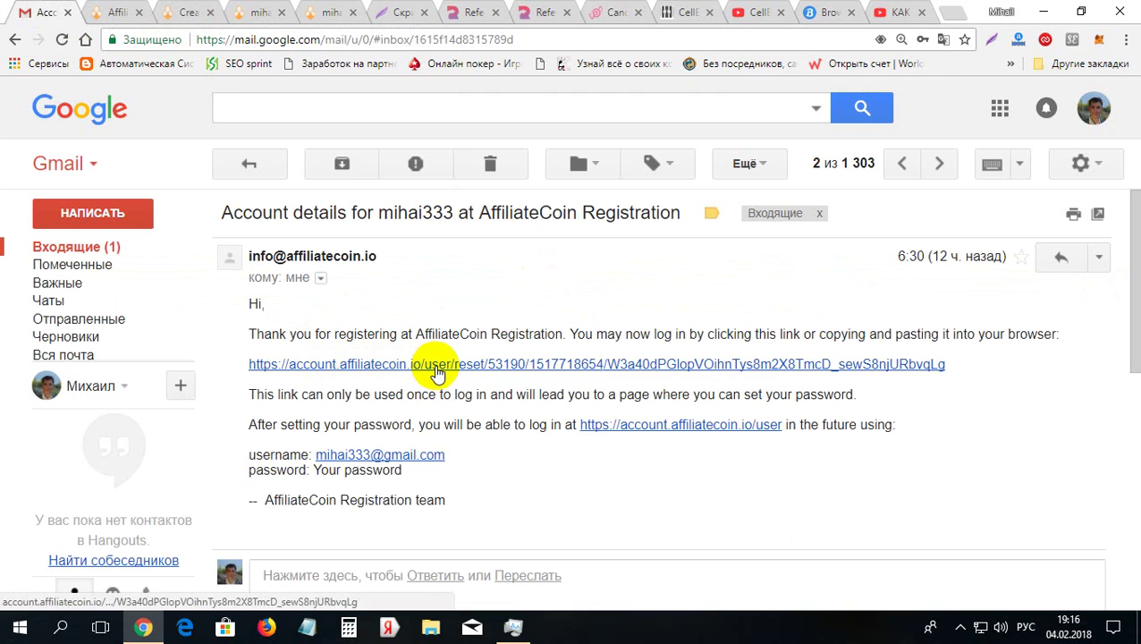
left_click(397, 11)
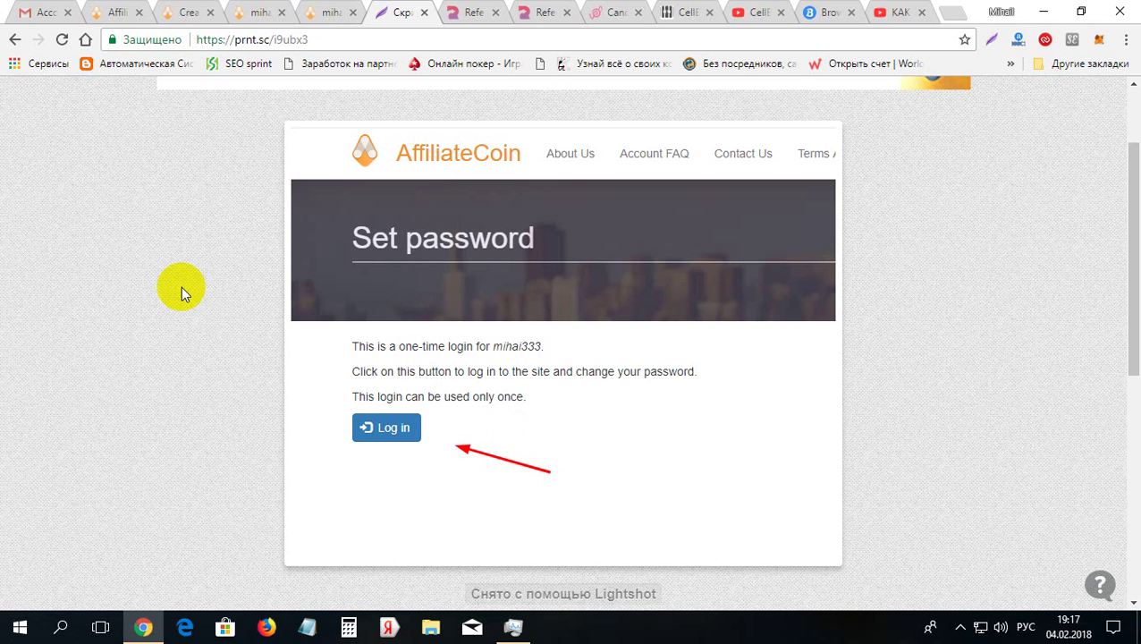
- Open the account's edit page and examine the current password and new password fields in the Personal section
left_click(258, 11)
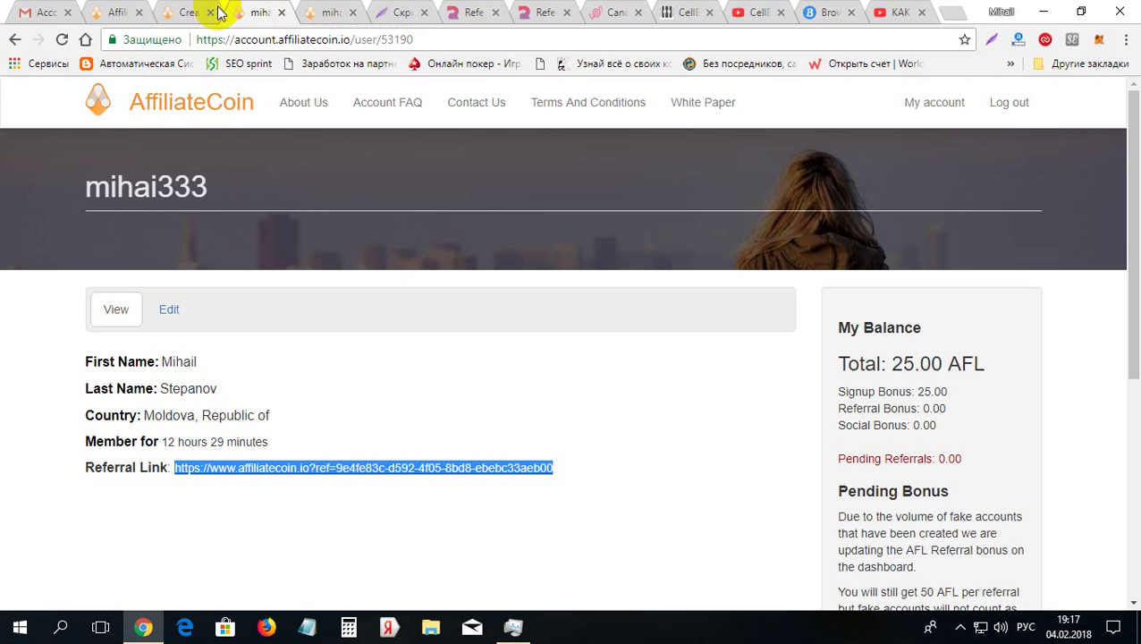
left_click(315, 12)
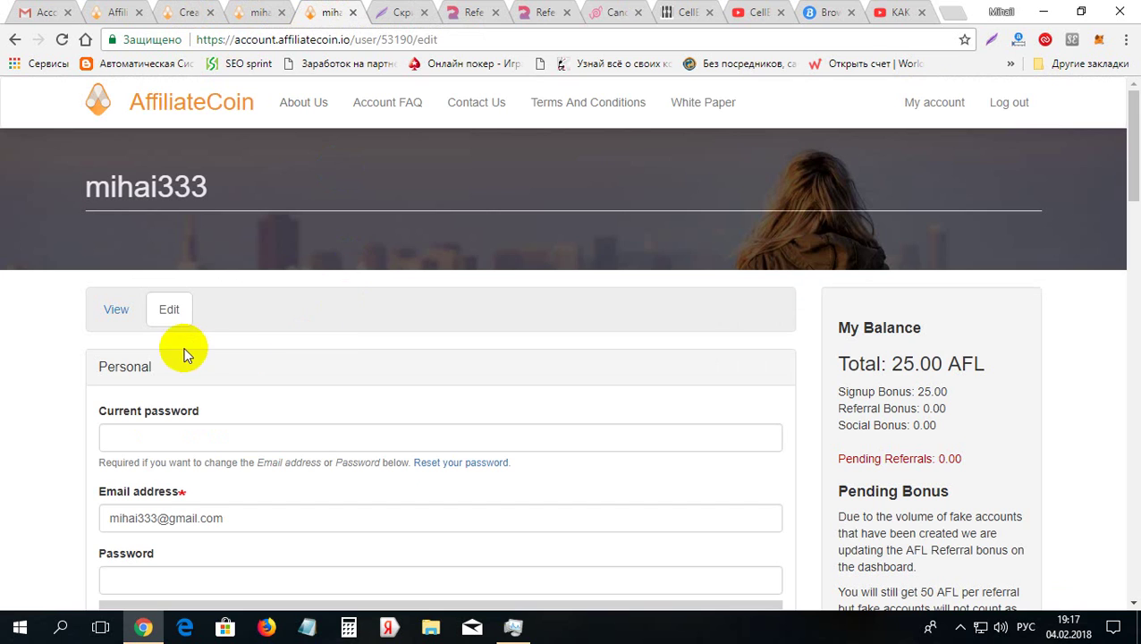
left_click(175, 313)
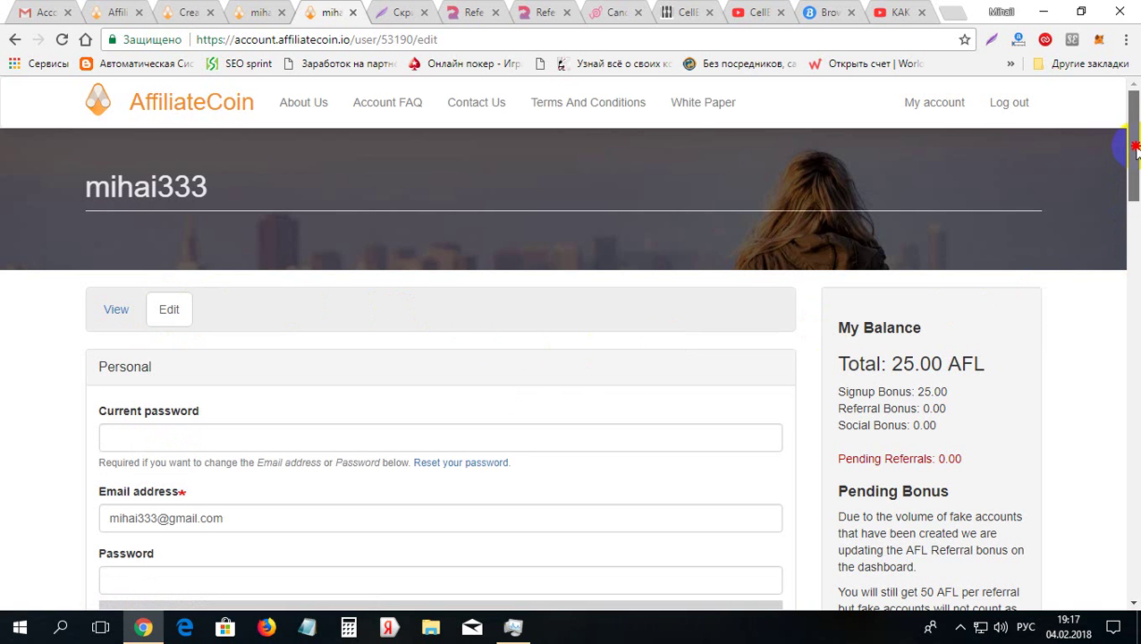
mouse_move(1136, 219)
left_mouse_down()
mouse_move(1136, 165)
mouse_move(1132, 192)
left_mouse_up()
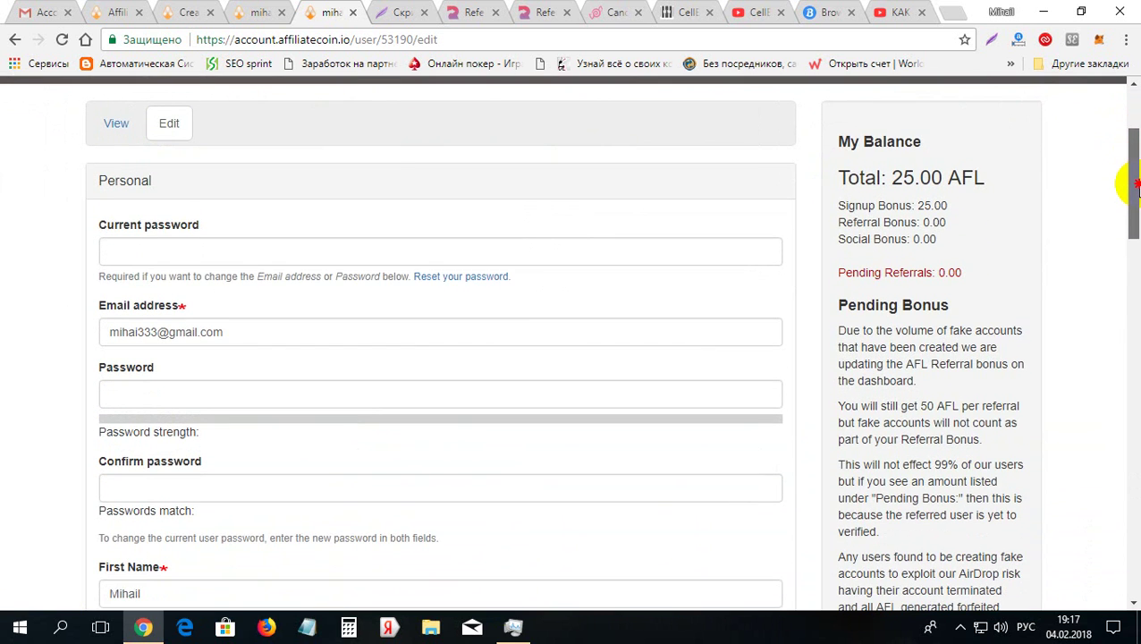
left_click(211, 249)
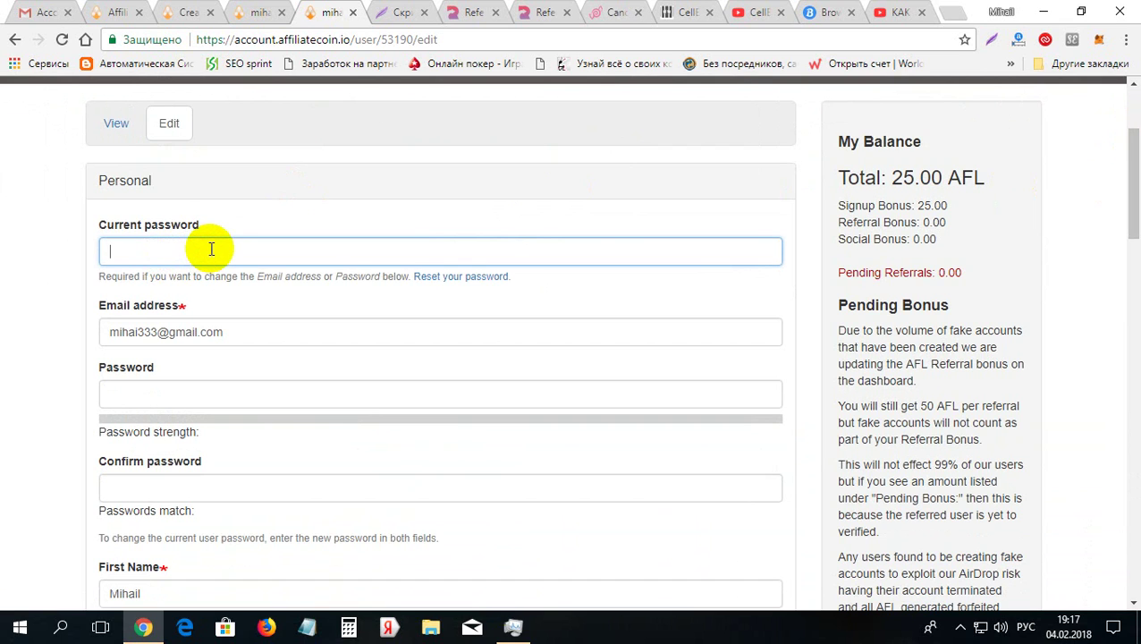
left_click(164, 387)
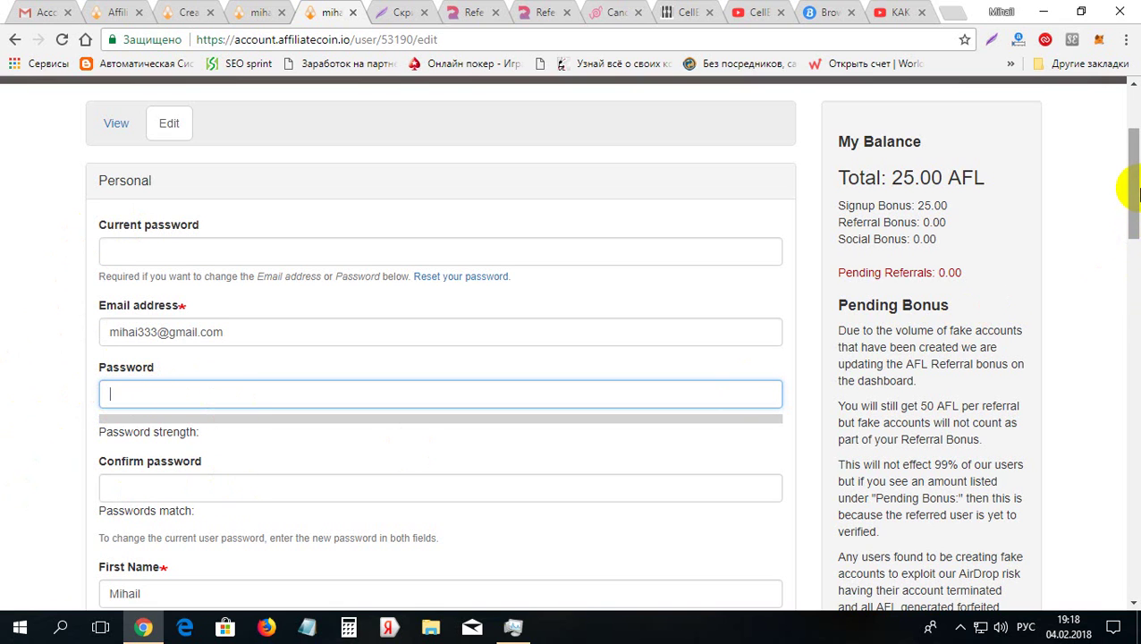
- Examine the Social Media fields for Twitter, Facebook, Bitcoin Talk, LinkedIn and Telegram, and the Social Bonus in the balance
left_click_drag(1137, 204, 1137, 339)
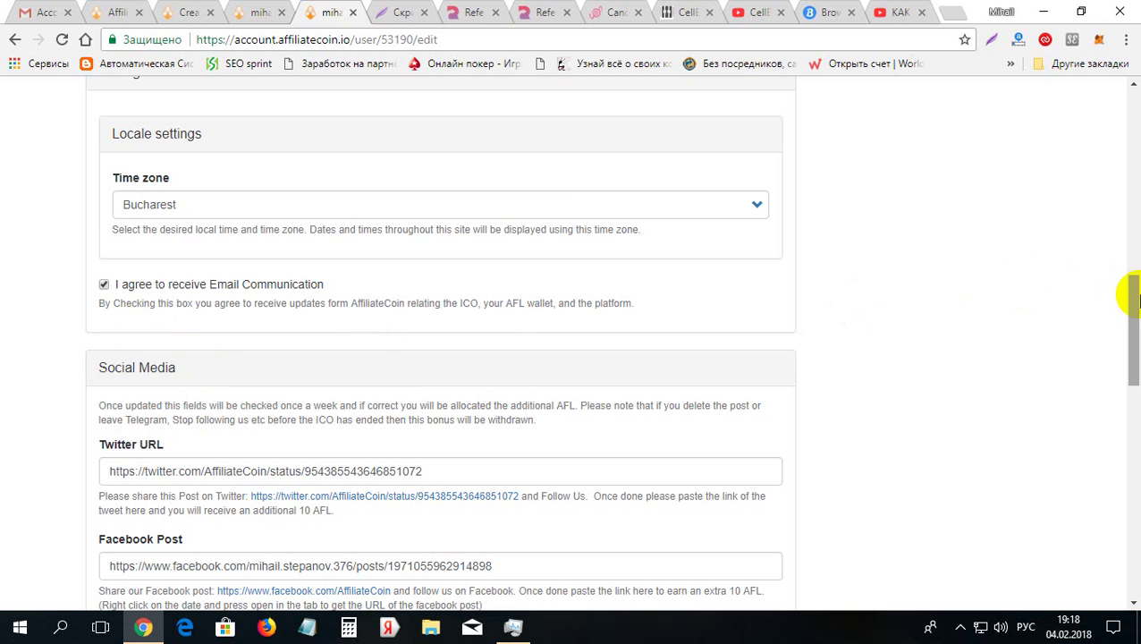
left_click_drag(1135, 299, 1136, 355)
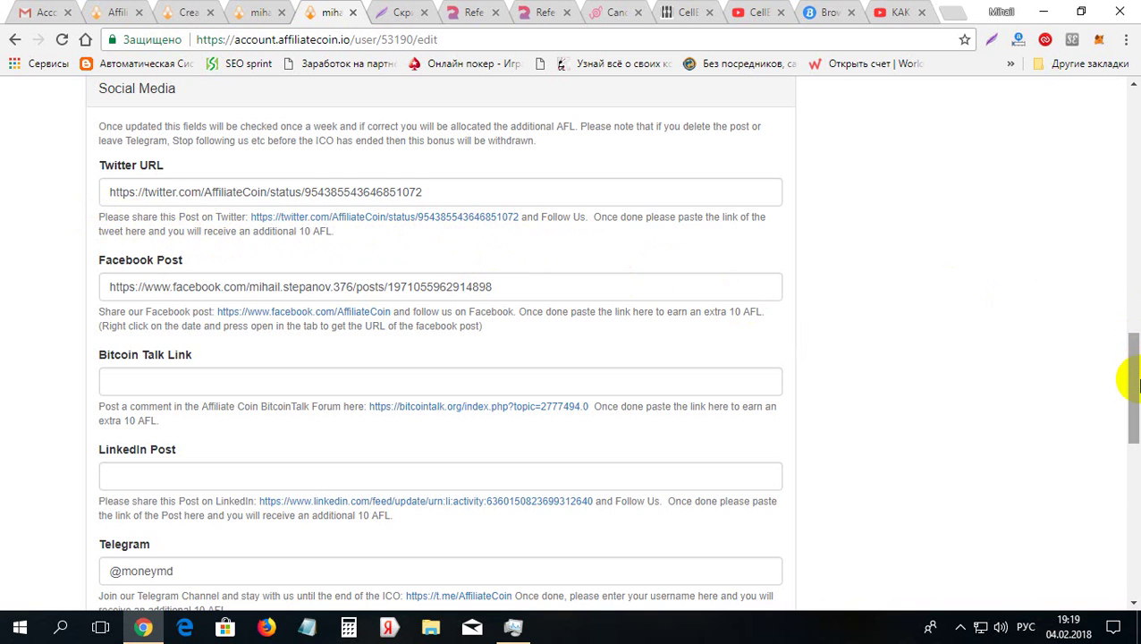
left_click_drag(1133, 382, 1134, 184)
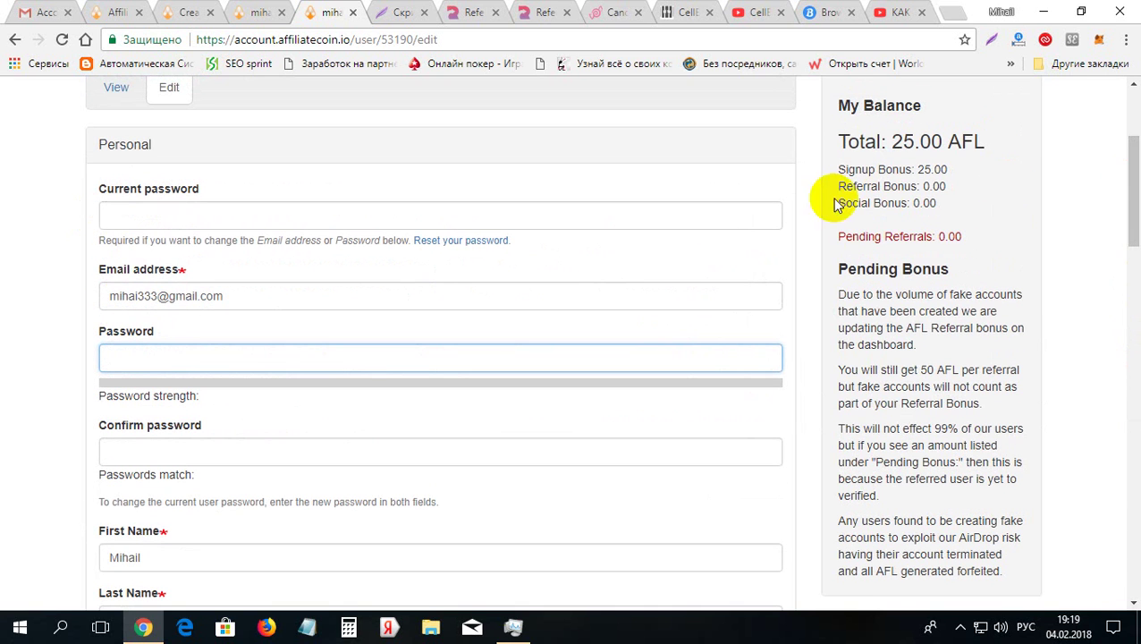
left_click_drag(1137, 181, 1137, 372)
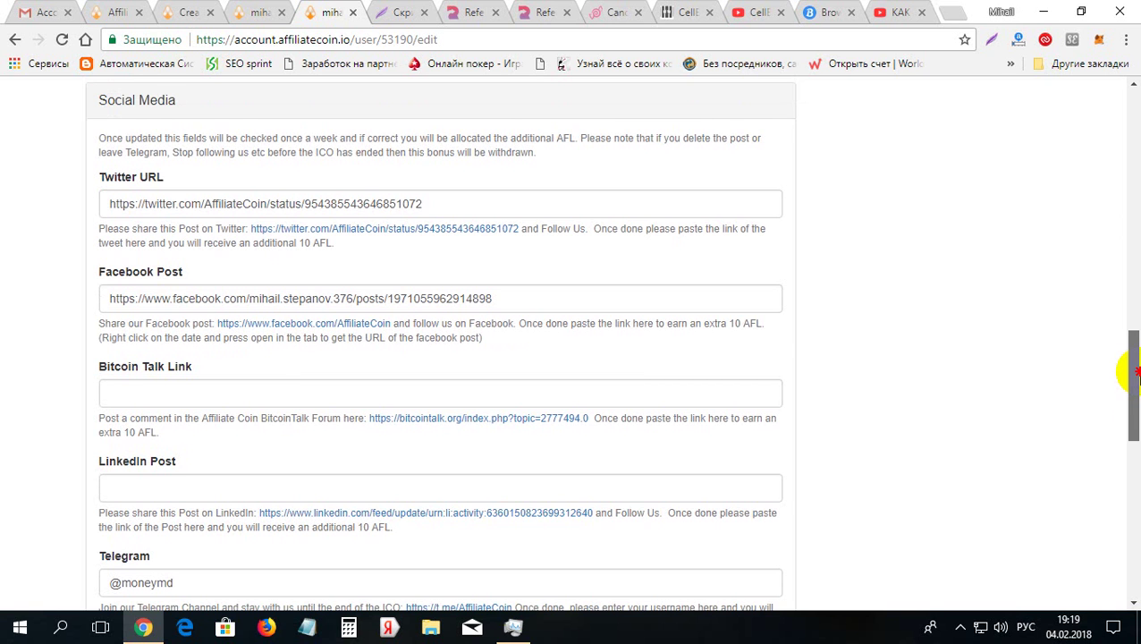
- Examine the Ethereum and Bitcoin wallet address fields in the Deposit Wallets section
left_click_drag(1136, 371, 1136, 464)
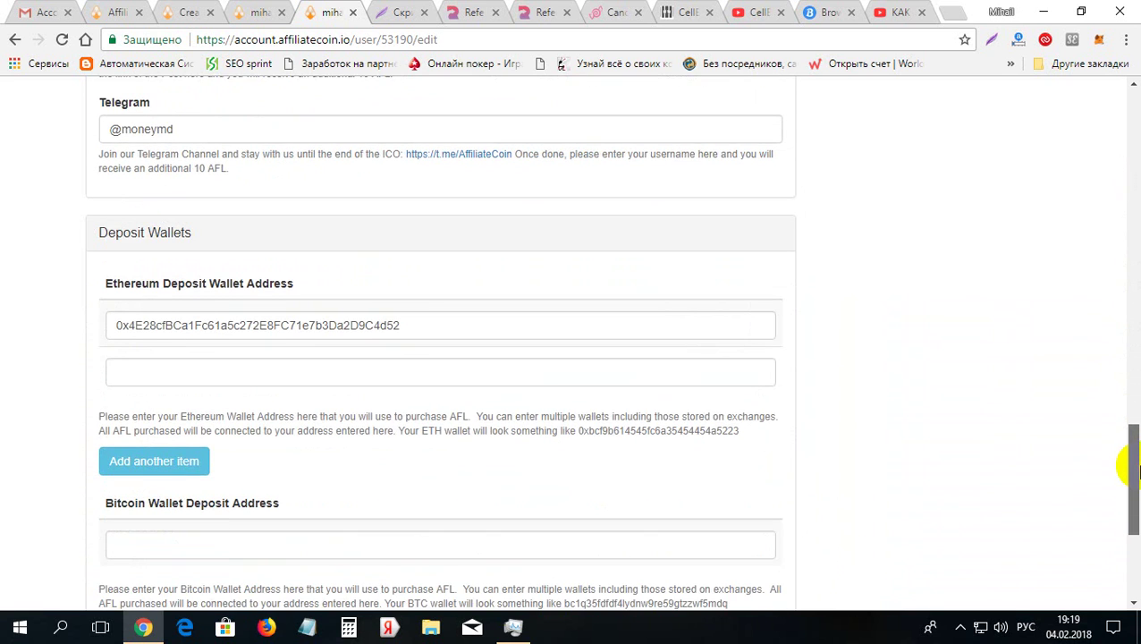
left_click(693, 333)
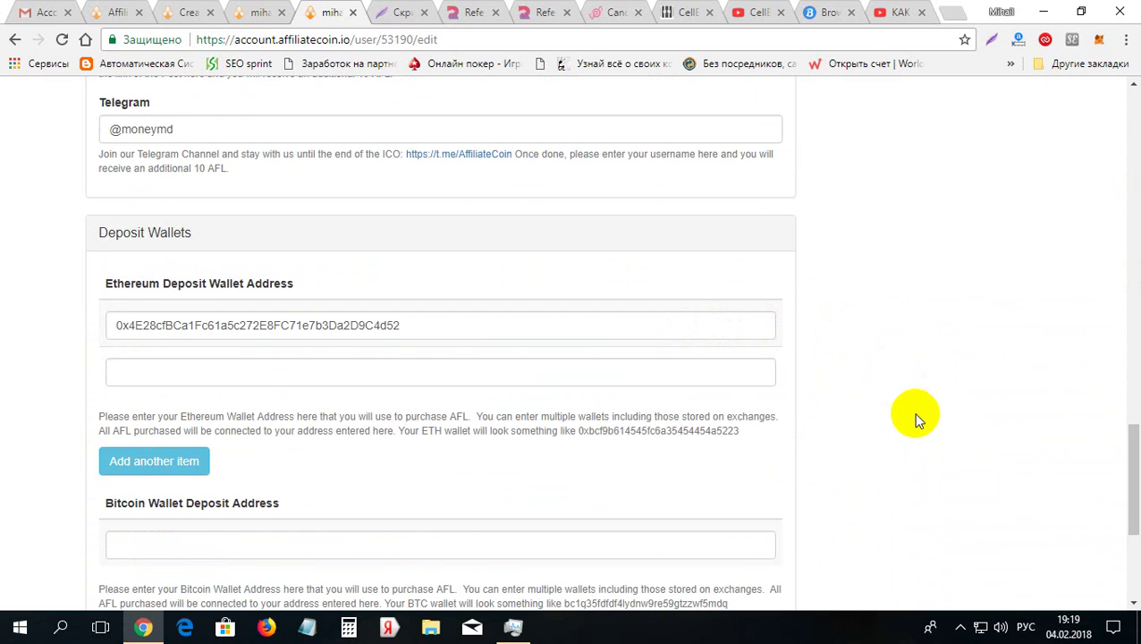
left_click(1134, 460)
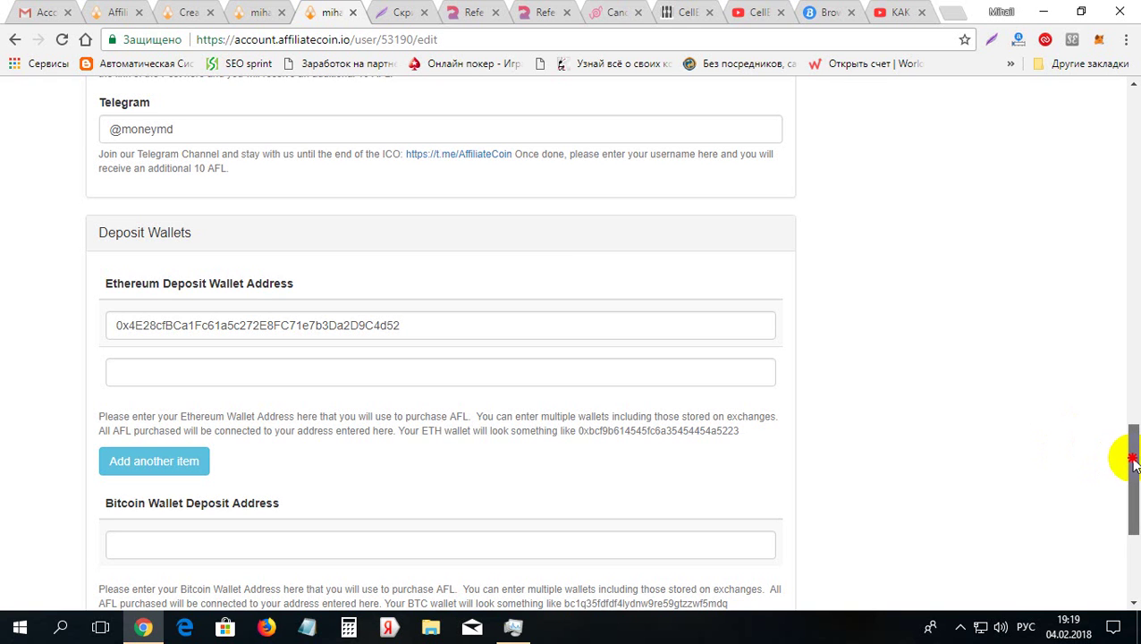
- Examine the end of the edit page, including the Bitcoin wallet deposit field and the option to save the profile
left_click_drag(1133, 461, 1123, 498)
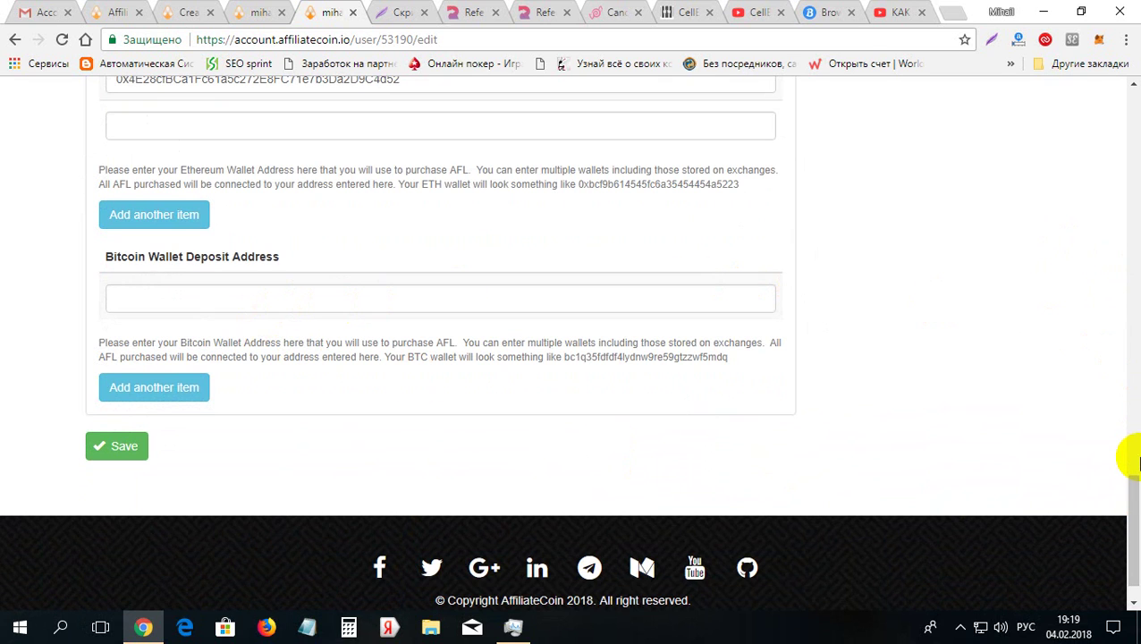
left_click(1134, 501)
left_click_drag(1136, 504, 1136, 484)
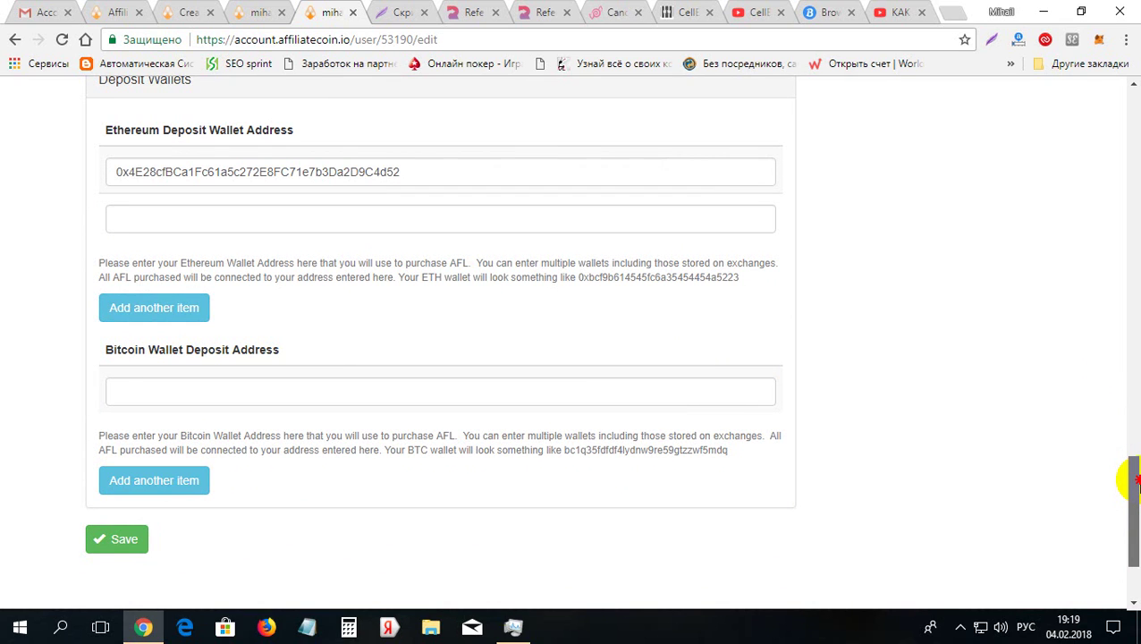
- Open the account's view page and examine the referral link in the profile details
left_click_drag(1136, 484, 1106, 135)
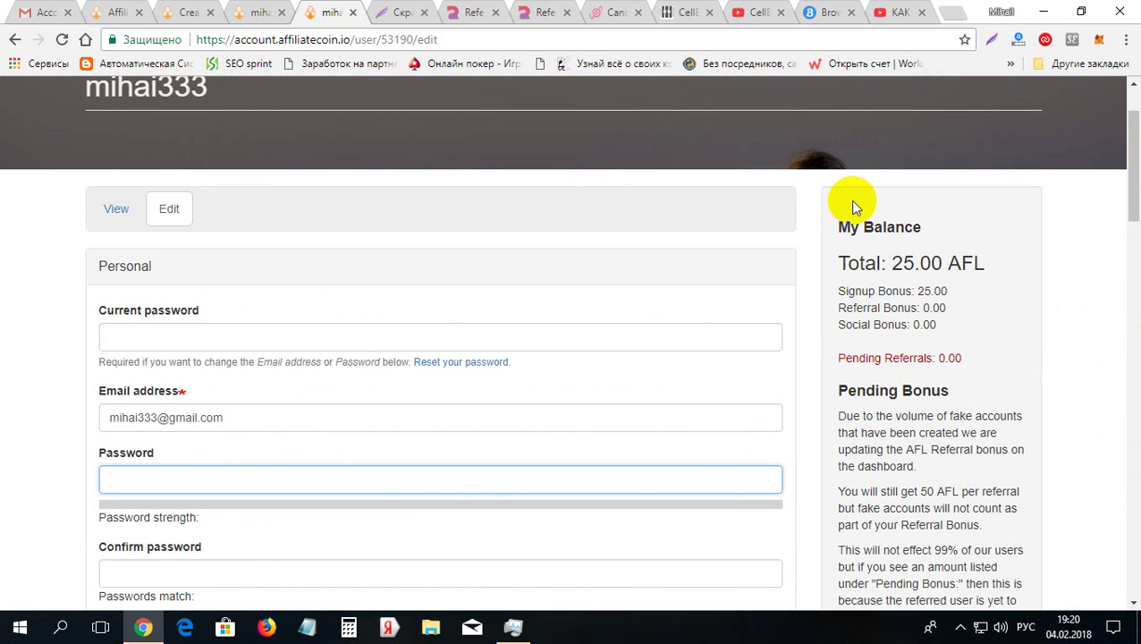
left_click_drag(1135, 176, 1125, 99)
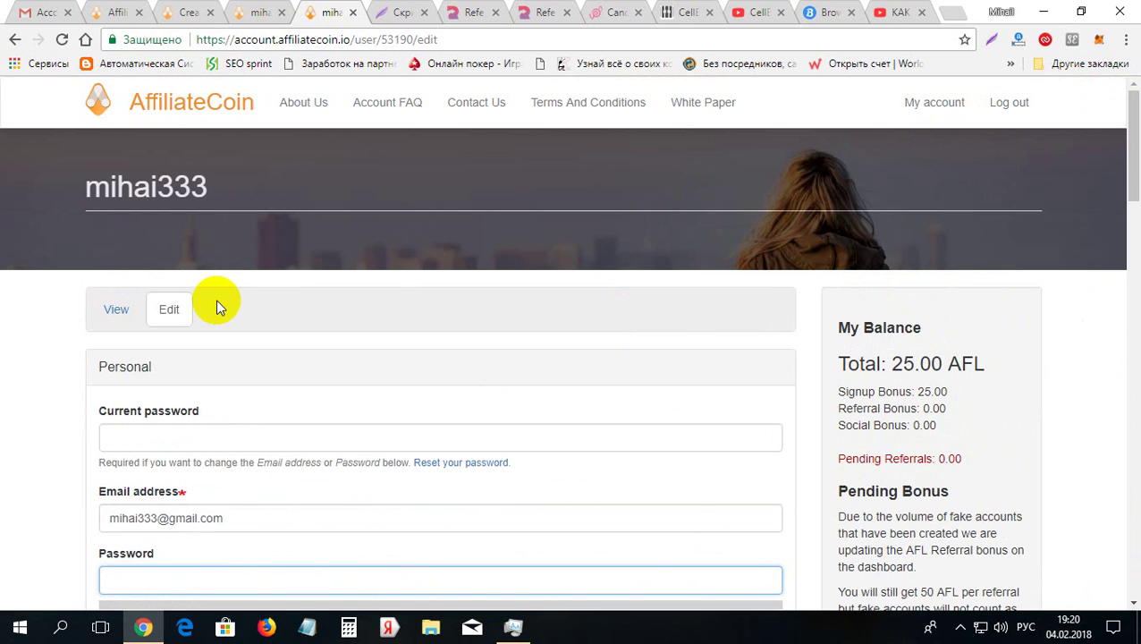
left_click(116, 311)
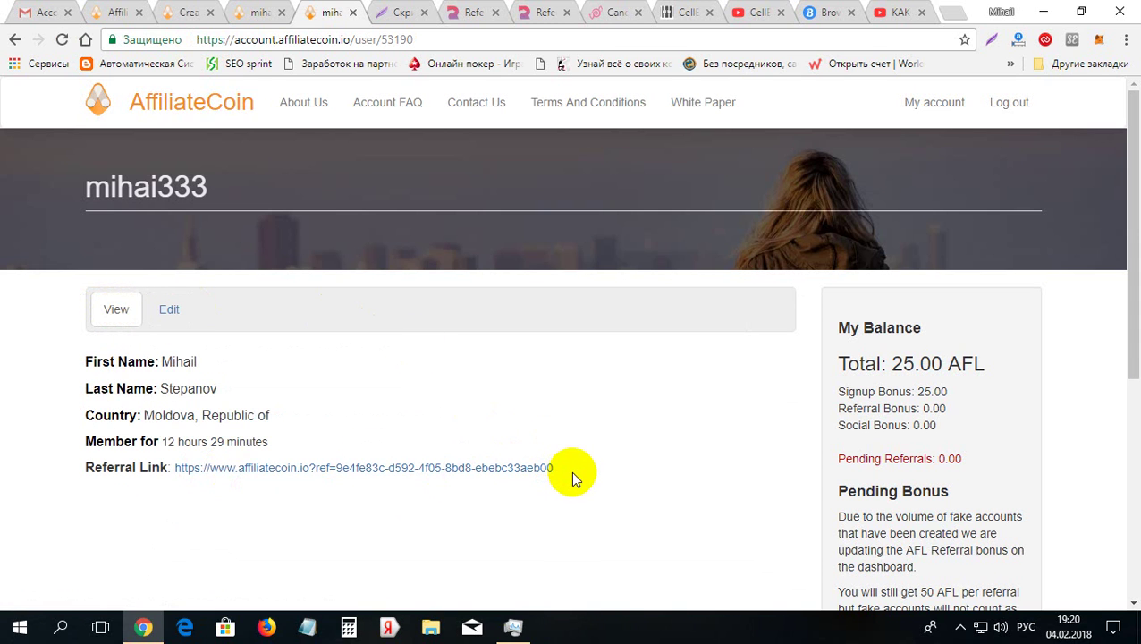
left_click_drag(563, 476, 170, 483)
left_click(615, 427)
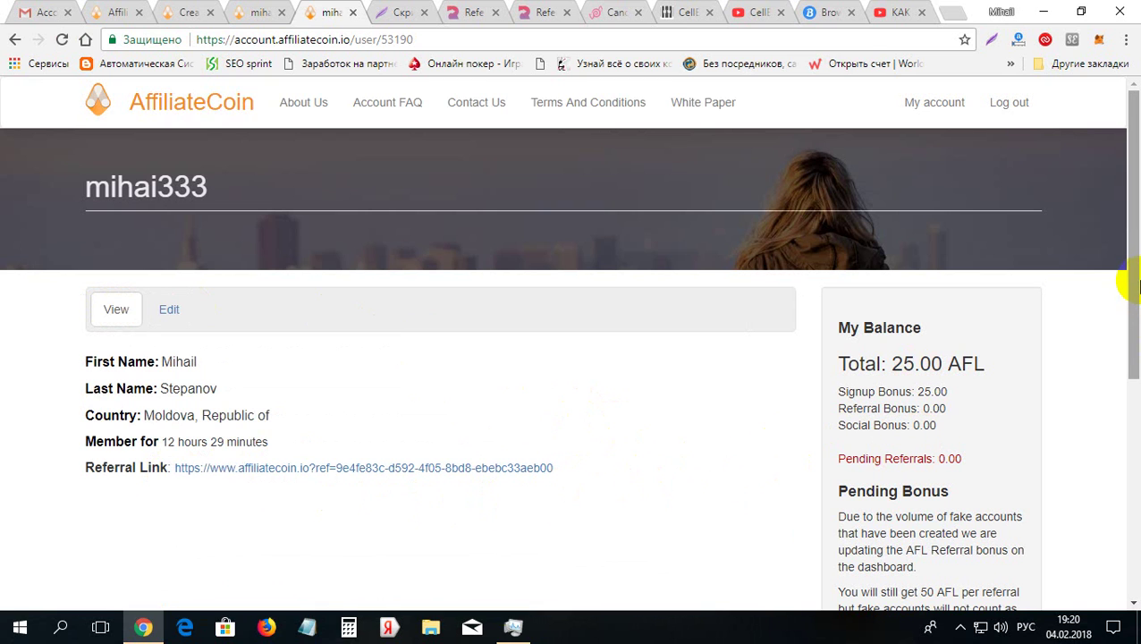
- Examine the AFL reward per referral in the Pending Bonus notes beside the profile
left_click_drag(1129, 282, 1125, 349)
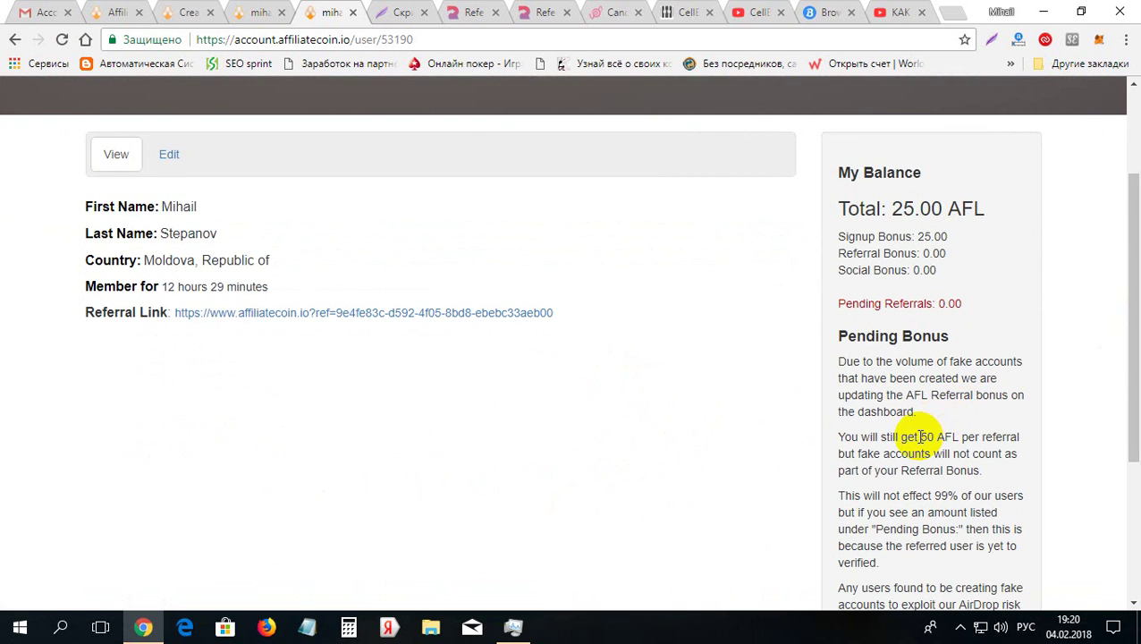
left_click_drag(919, 436, 957, 437)
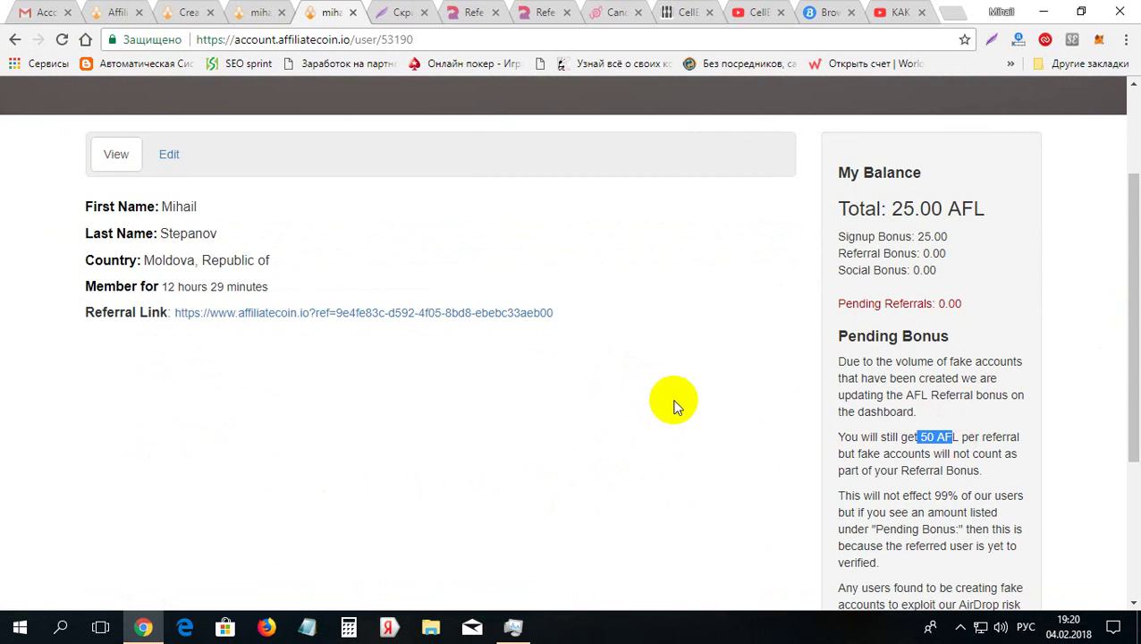
left_click(675, 406)
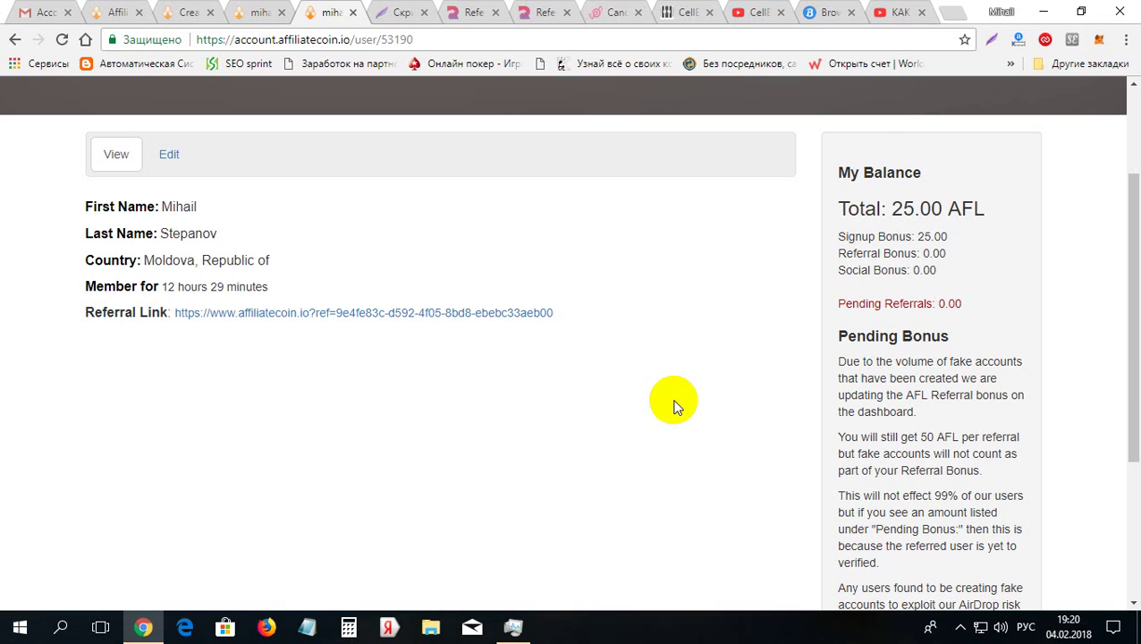